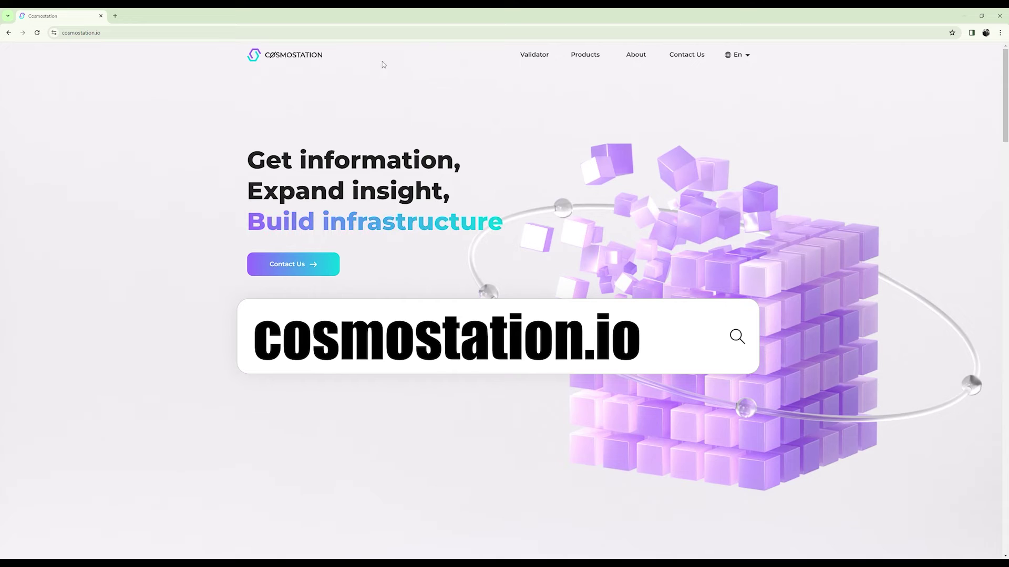
Go to cosmostation.io and open the Cosmostation Extension page from the Products menu
click(349, 34)
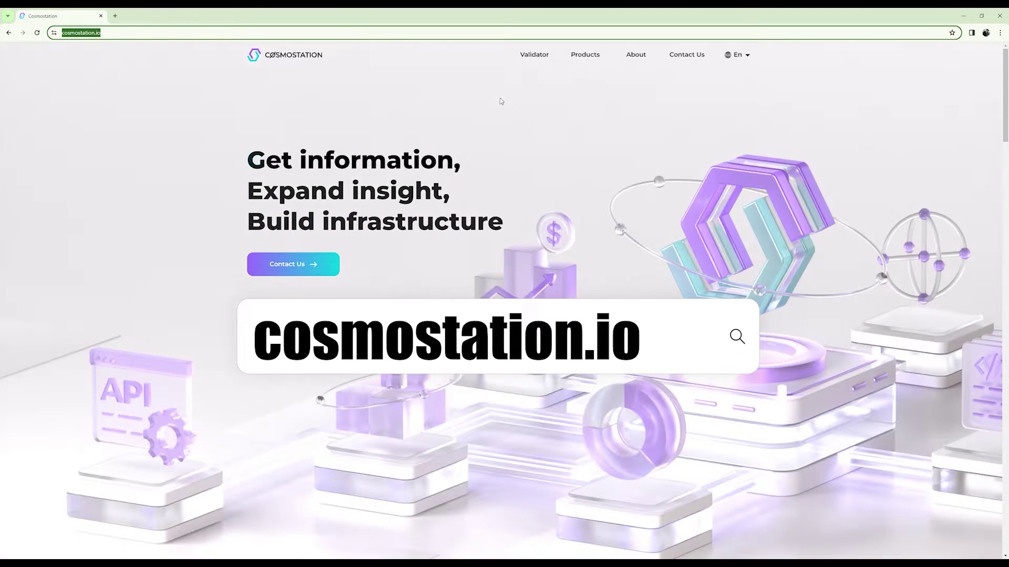
click(500, 97)
mouse_move(586, 55)
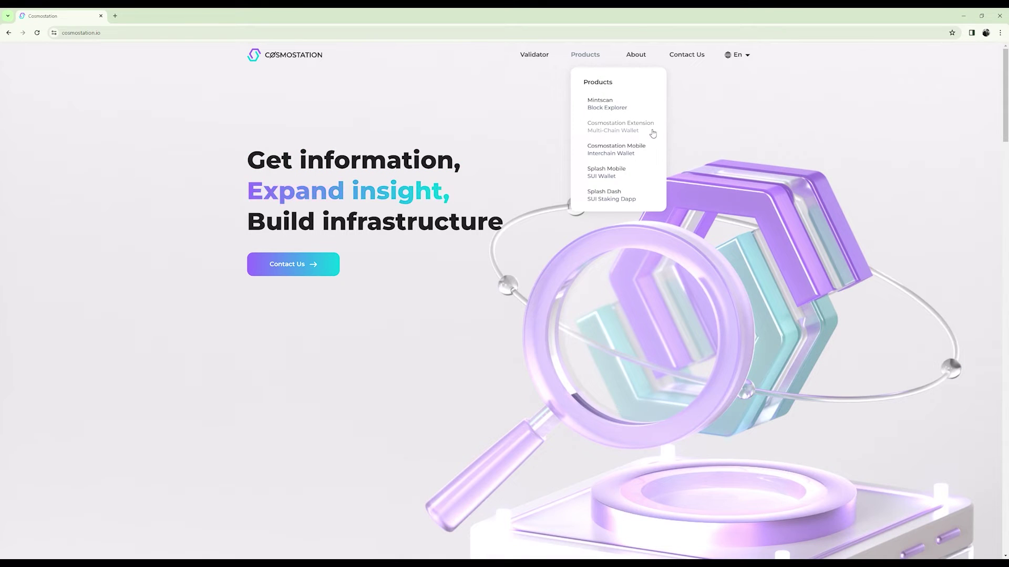
click(653, 133)
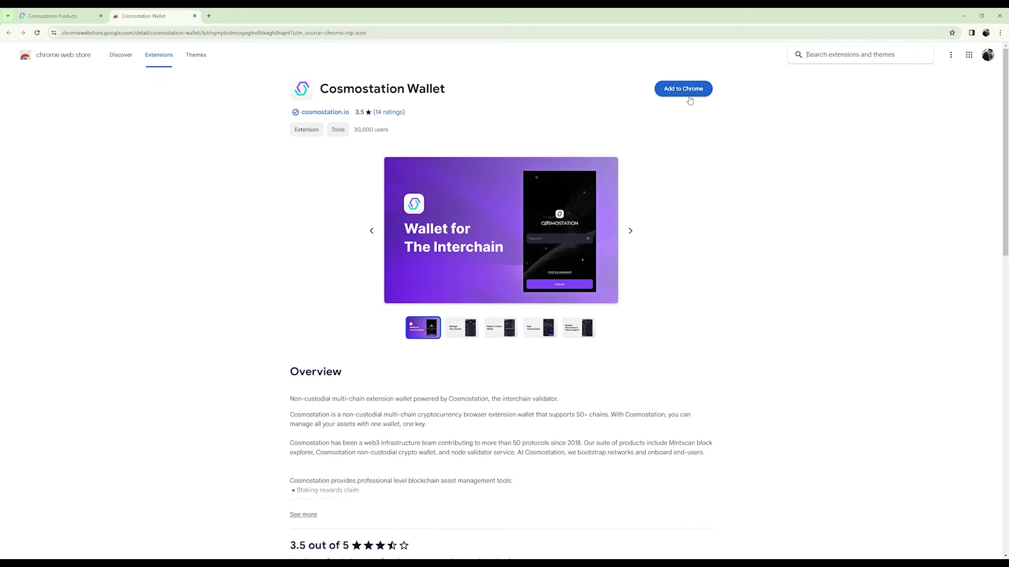
Add the Cosmostation Wallet extension to Chrome from its Web Store listing
click(689, 97)
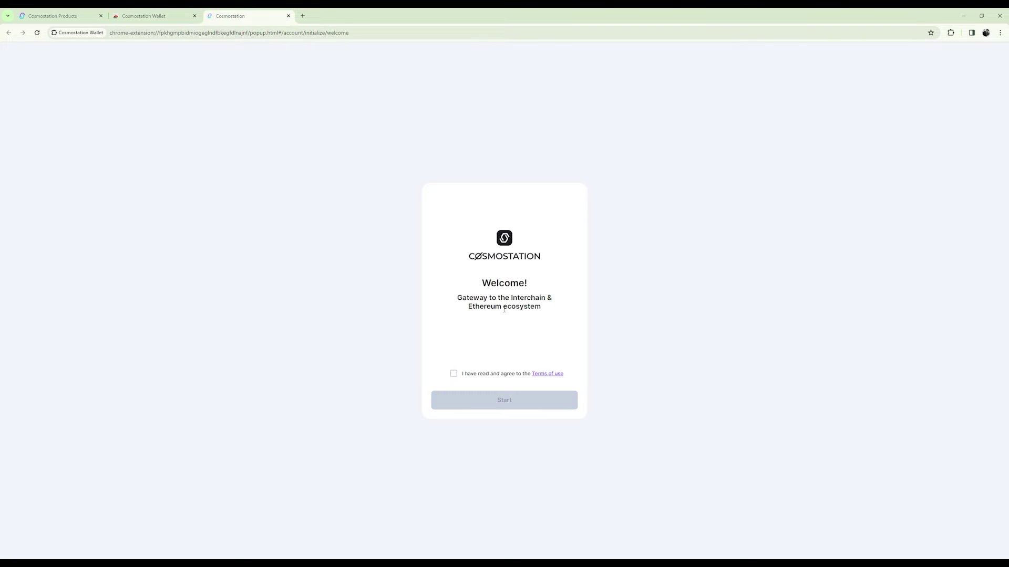
Accept the terms of use and choose to create a new wallet
click(453, 373)
click(473, 400)
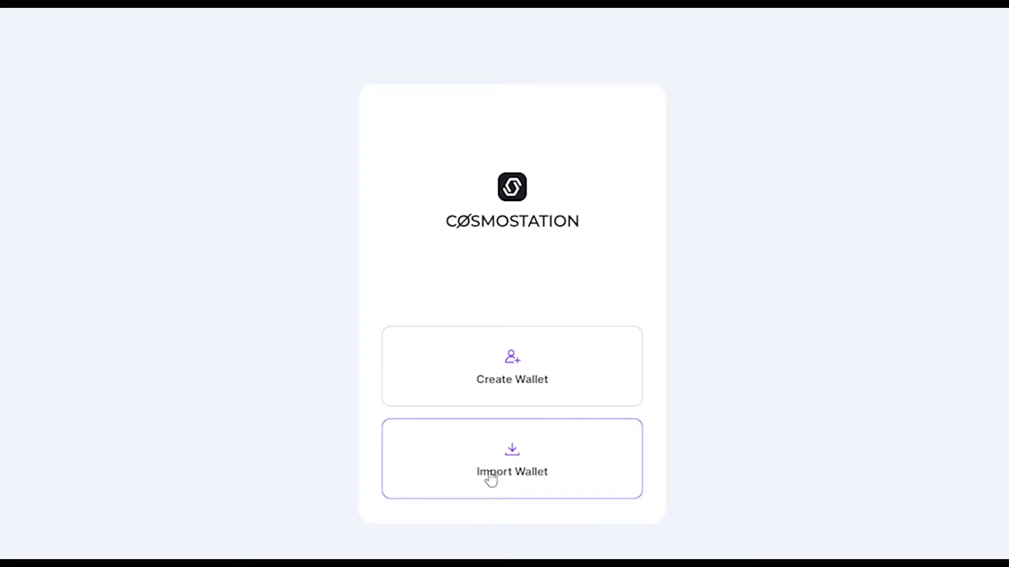
click(574, 390)
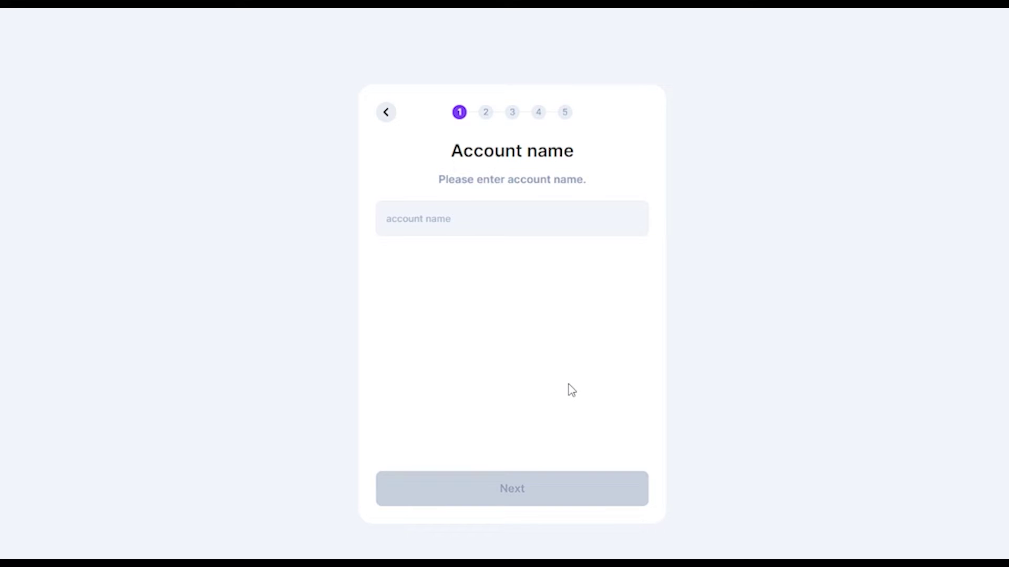
Enter 'Acc 1' as the account name
click(502, 233)
text(Acc )
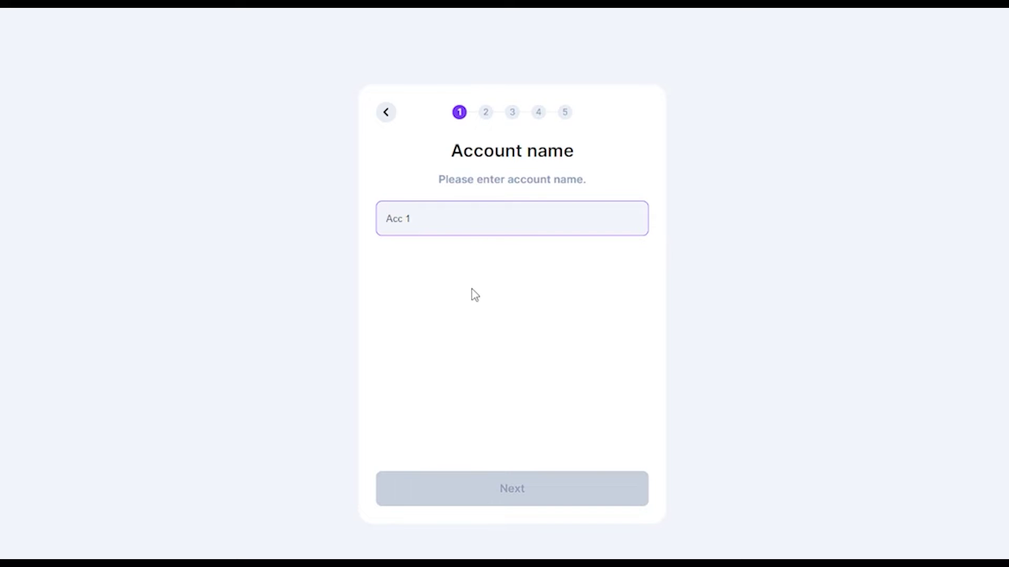
text(1)
drag(435, 226, 369, 225)
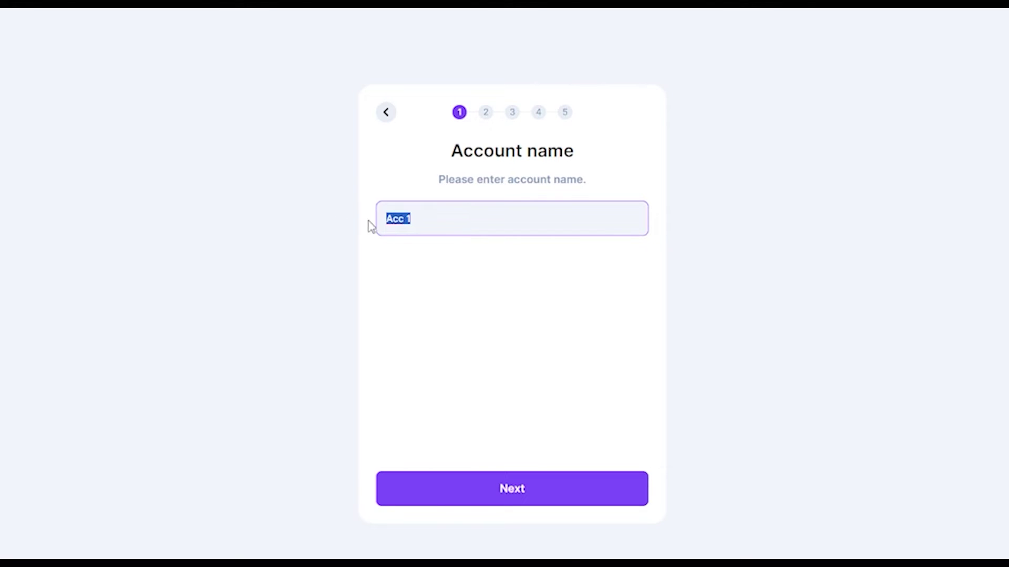
click(452, 301)
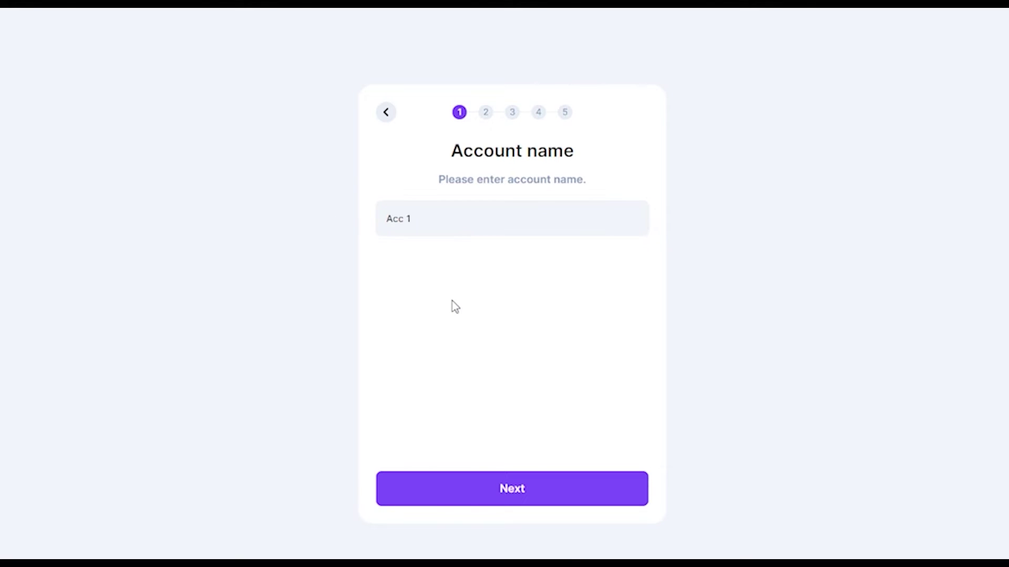
Move past the 12-word seed phrase screen and start on verification word 2
click(569, 503)
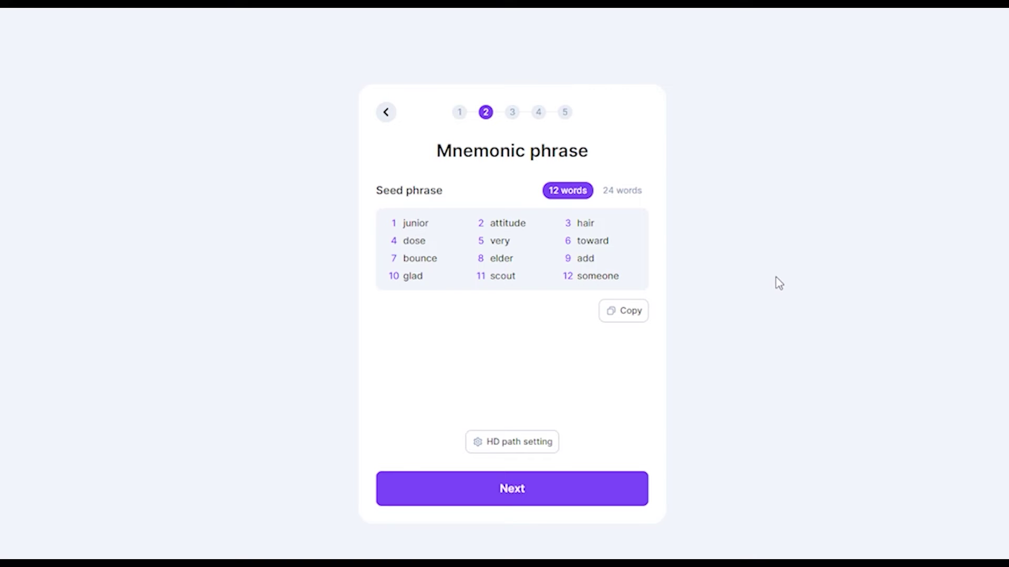
click(532, 495)
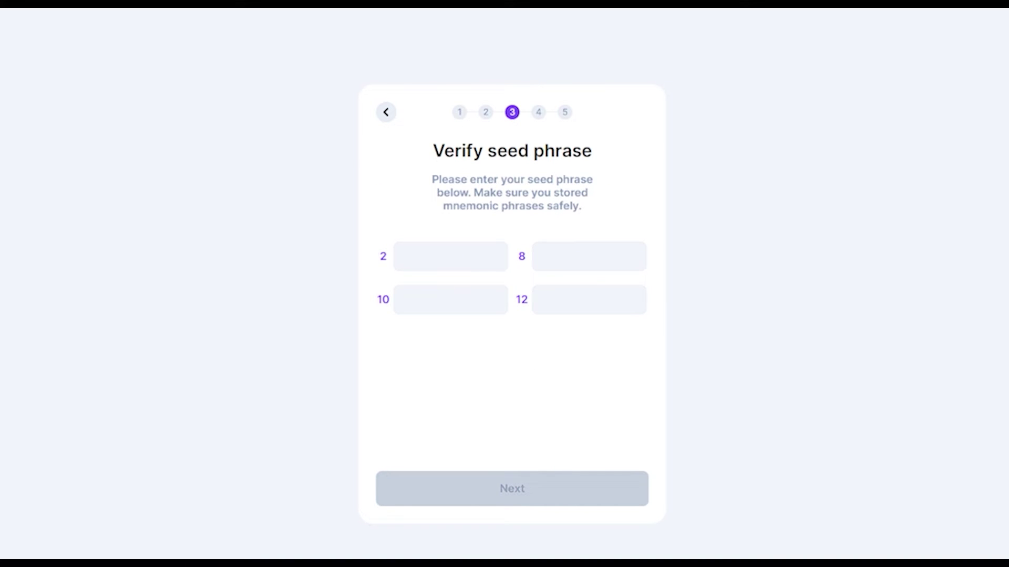
click(466, 269)
text(attitude)
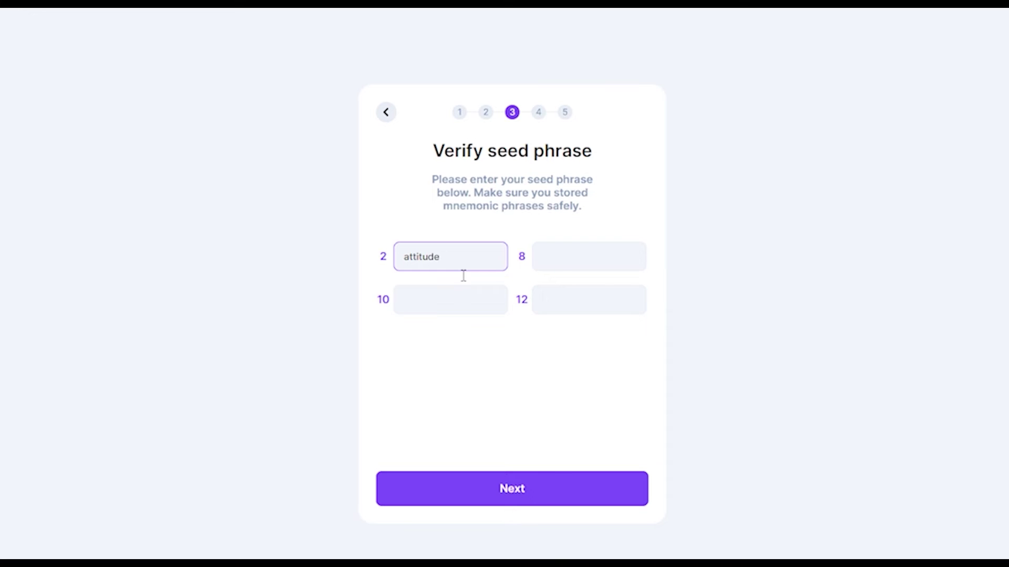
Fill verification words 2, 8, 10, 12 with attitude, elder, glad, someone and continue
click(559, 266)
text(elder)
click(463, 311)
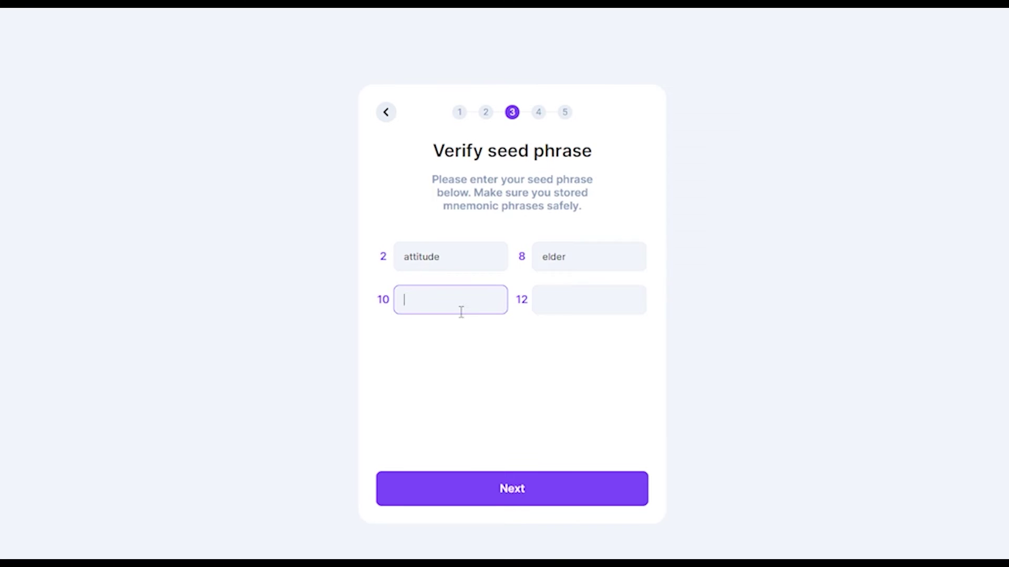
text(glad)
click(590, 300)
text(som)
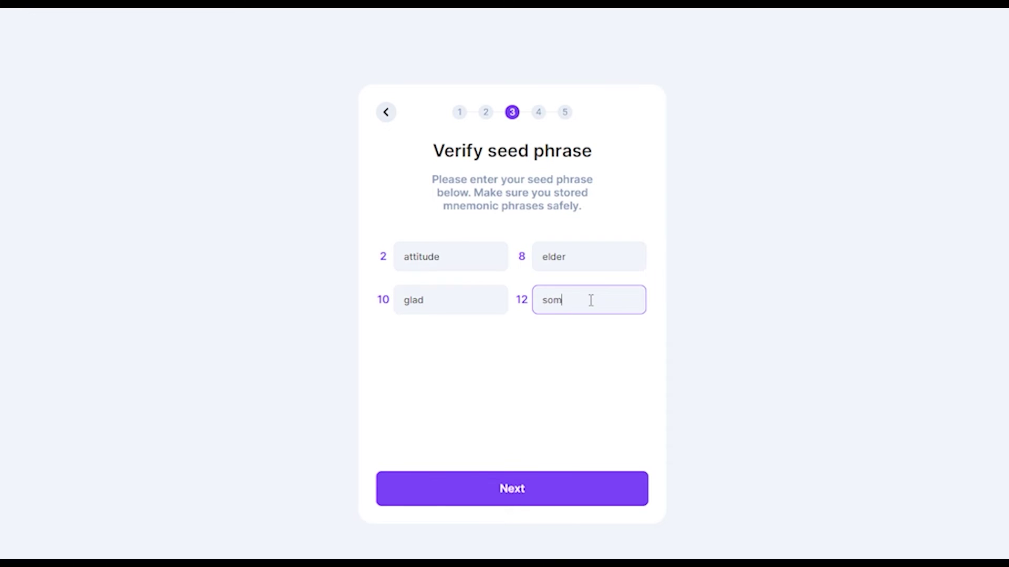
text(eone)
click(479, 505)
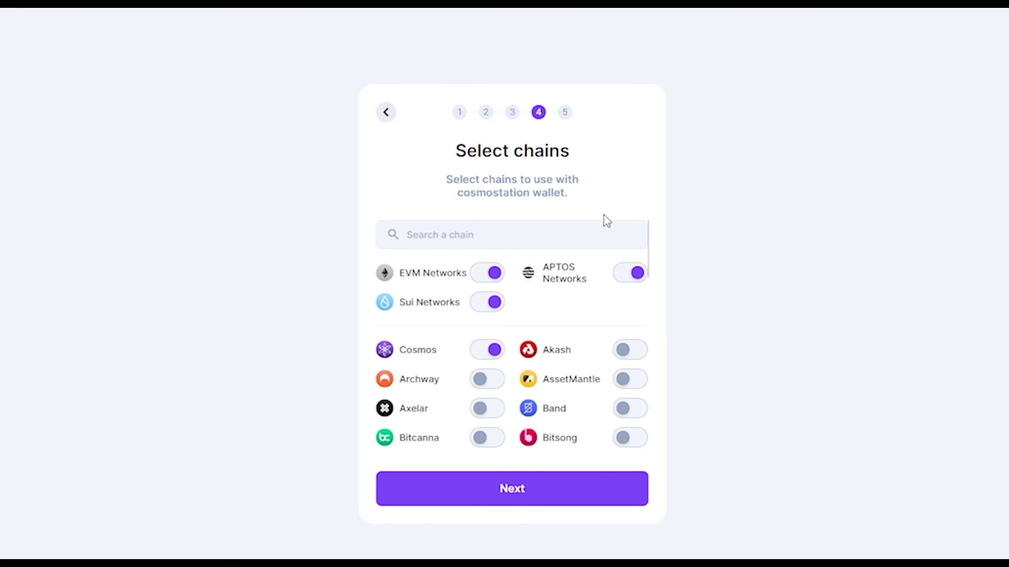
scroll(465, 366, down, 2)
scroll(462, 359, down, 2)
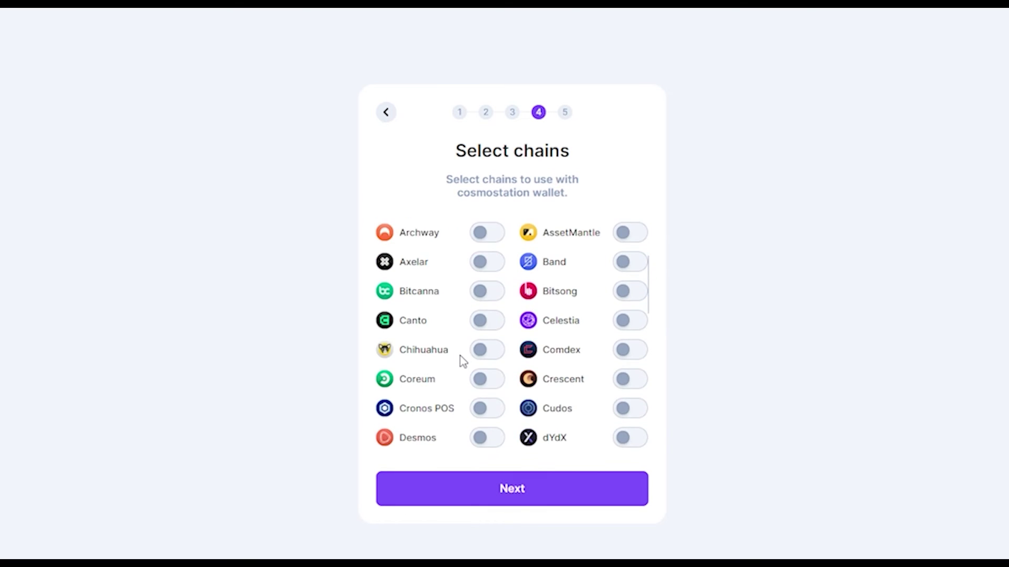
scroll(463, 363, up, 3)
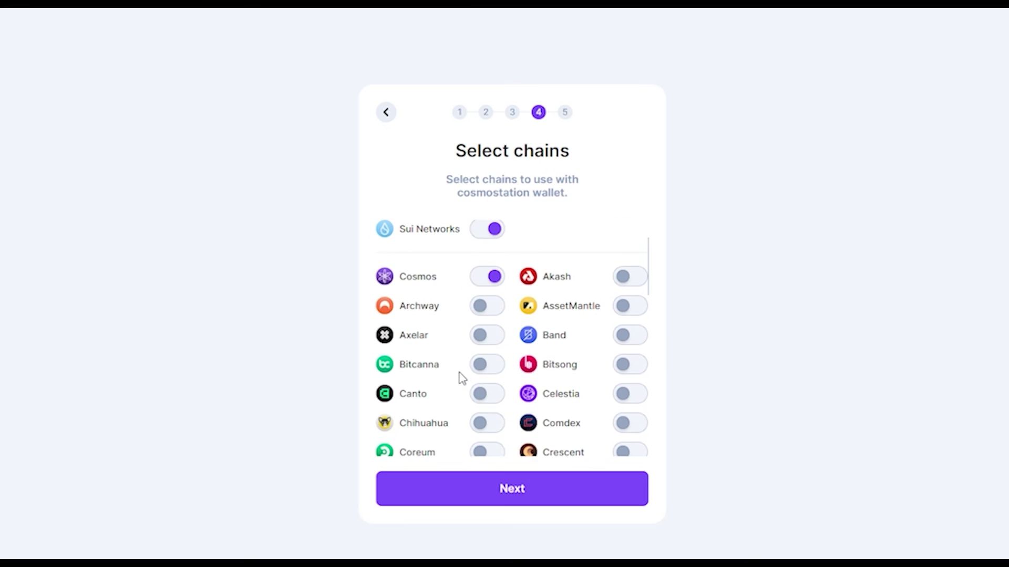
Confirm the default EVM, APTOS, Sui and Cosmos chain selection
click(491, 500)
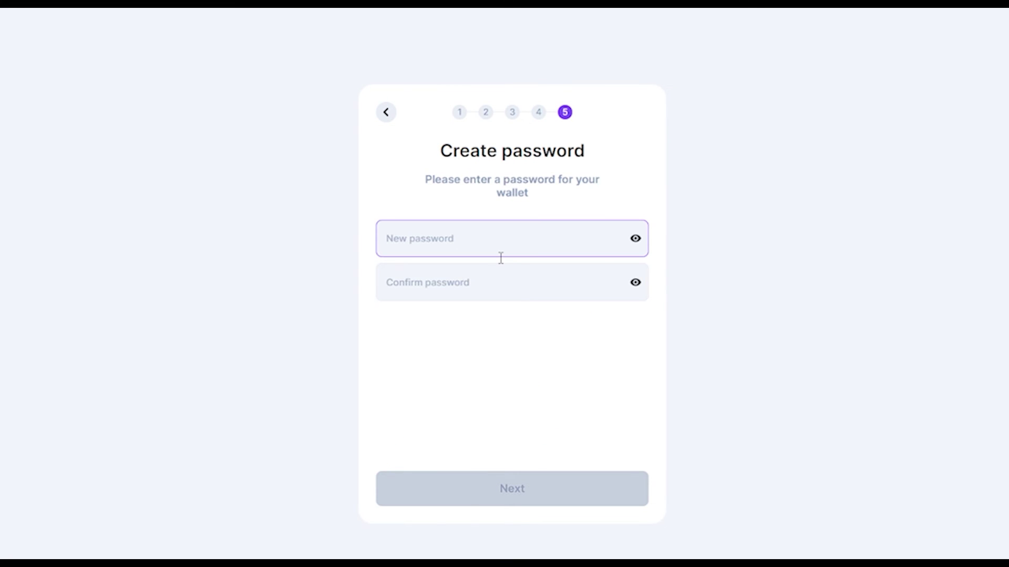
text(•••)
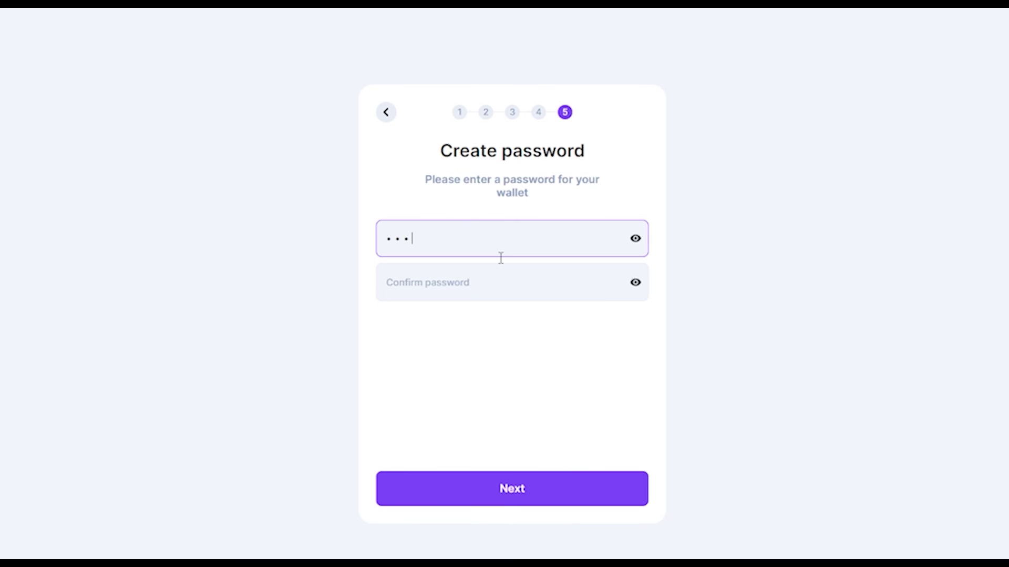
text(••••)
text(•)
Enter and confirm the wallet password to finish creating the wallet
click(470, 296)
text(••••••••••)
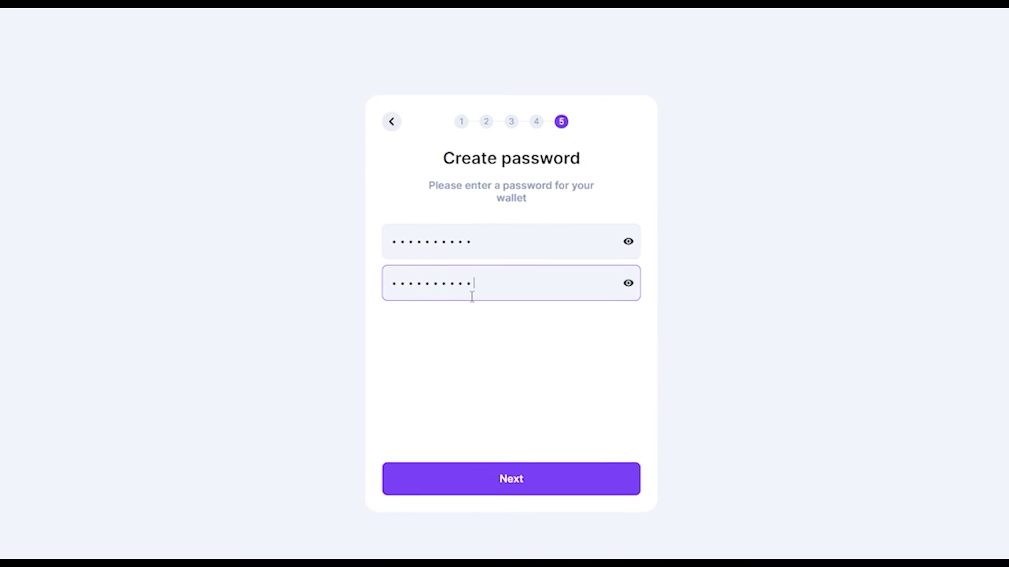
key(Return)
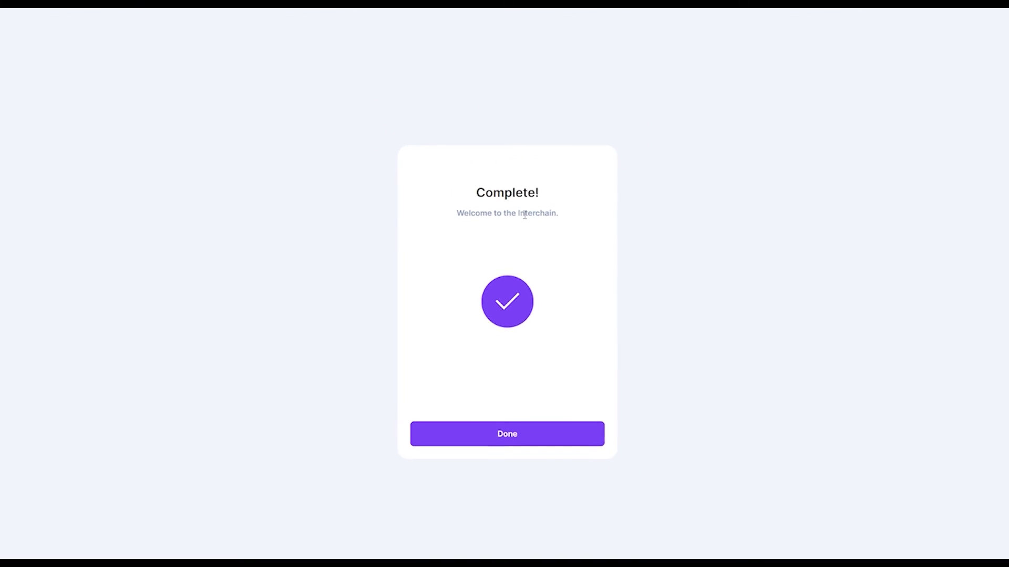
Finish the Complete! screen with Done and return to the Web Store listing
click(531, 417)
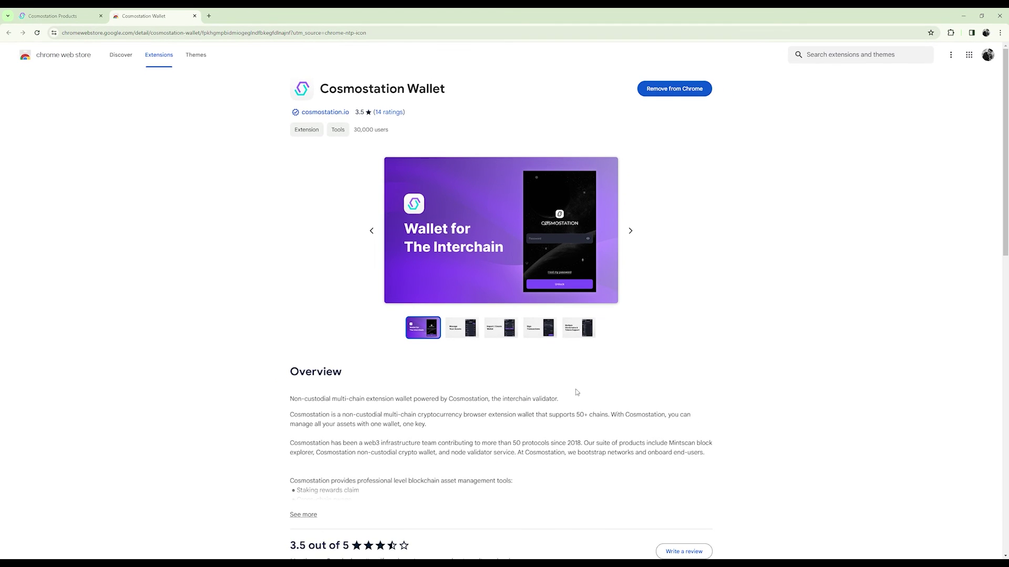